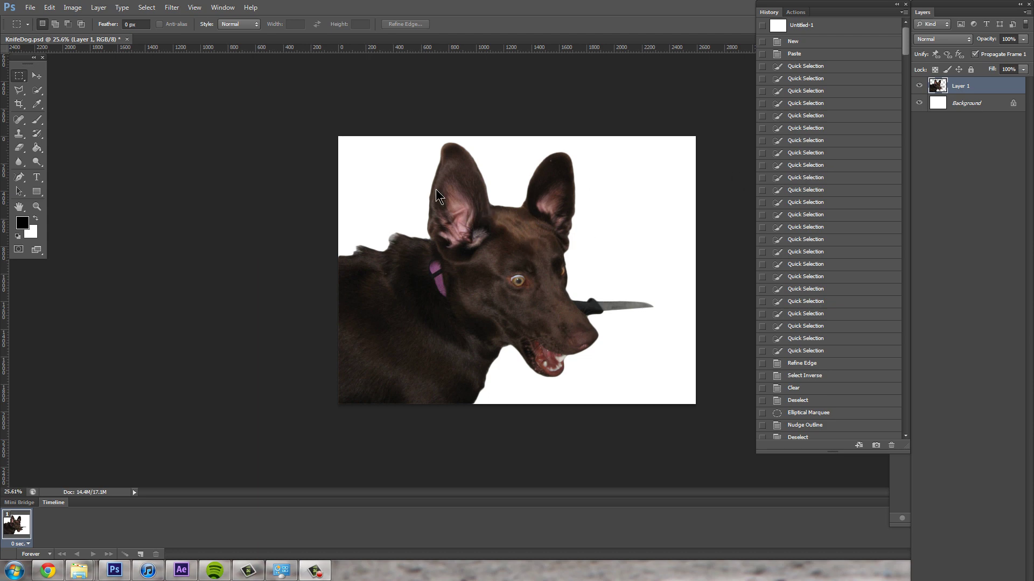
Zoom in on the dog's ear, then zoom back out to view the whole dog
key(z)
drag(461, 244, 469, 245)
key(m)
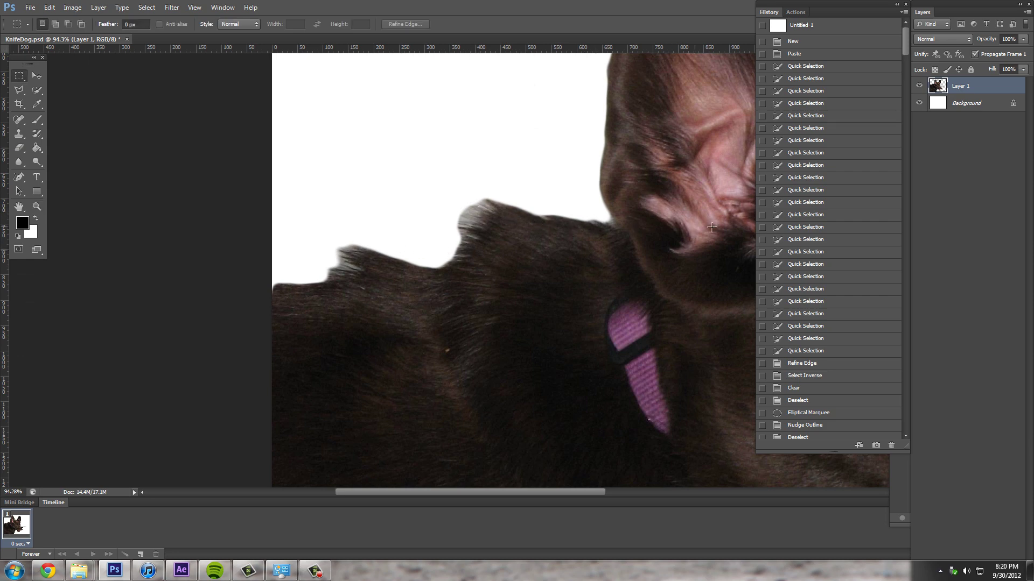
drag(712, 227, 588, 226)
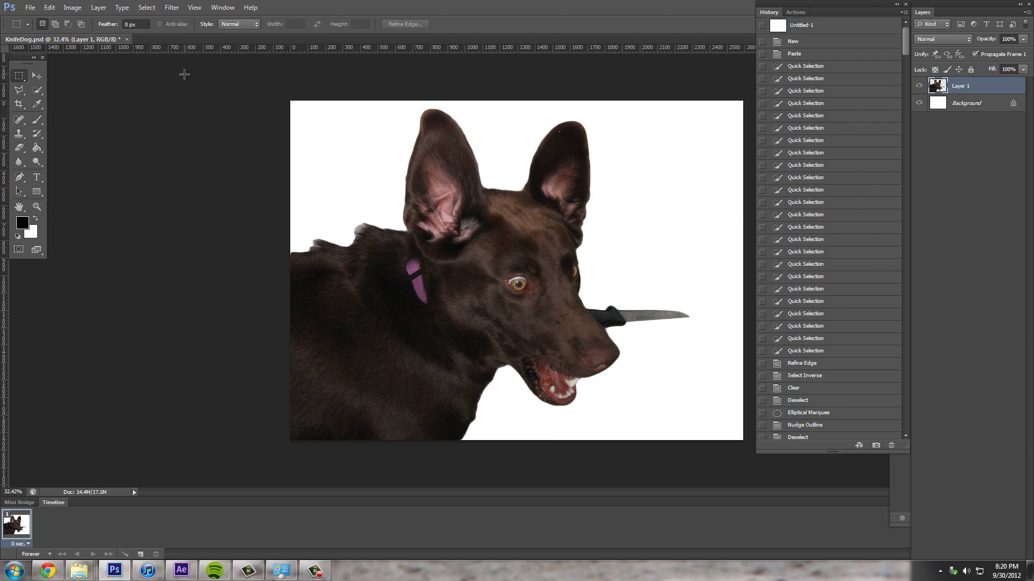
Create a clipboard-sized document named Dog and paste the dog photo in as Layer 1
key(ctrl+n)
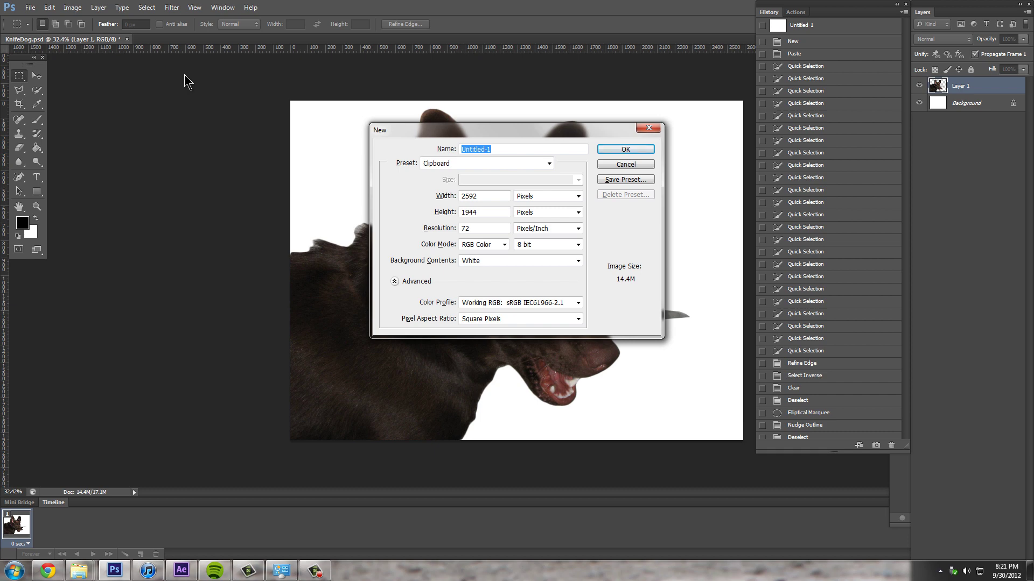
text(Dog)
key(Return)
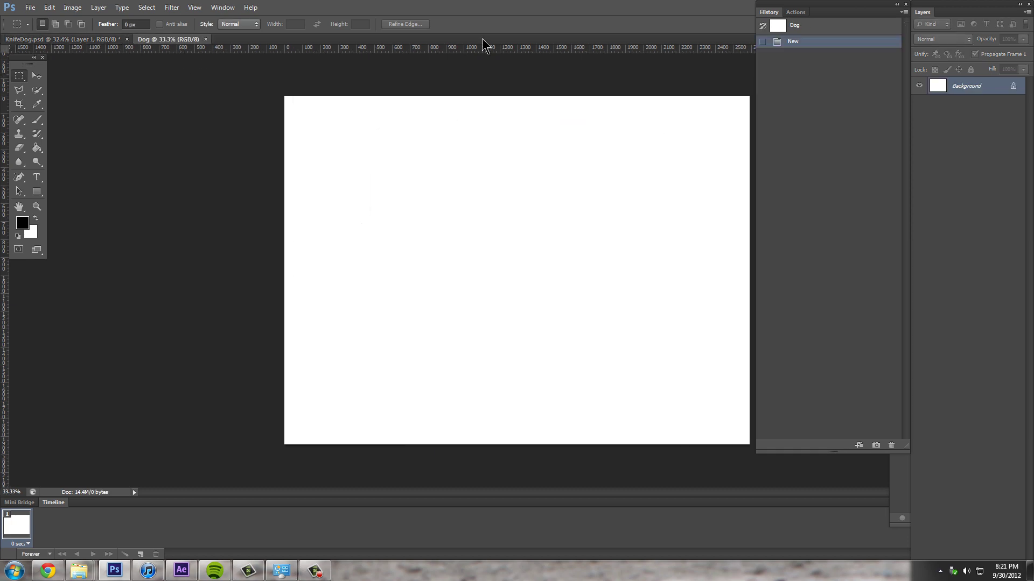
key(ctrl+v)
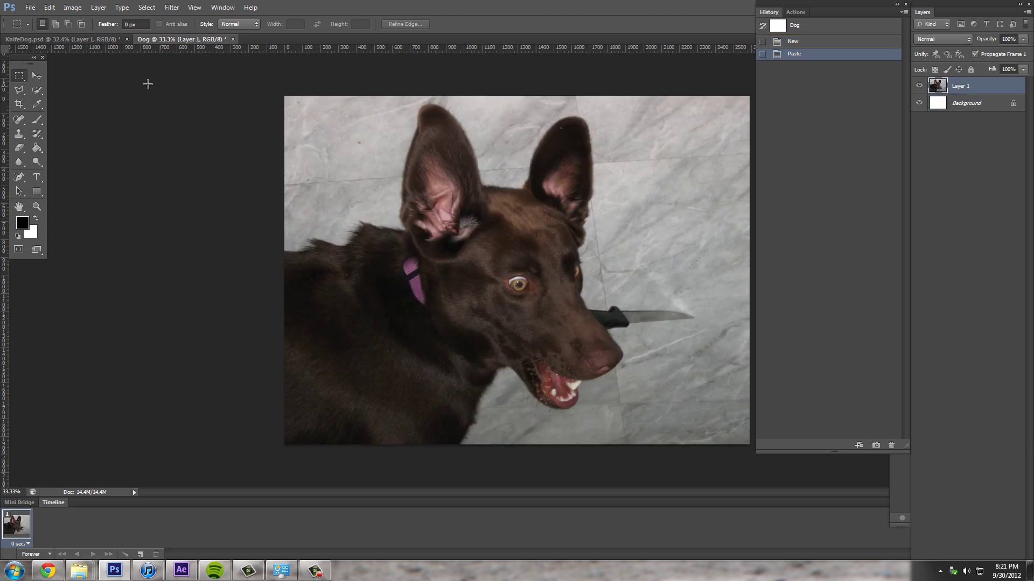
Quick-select the dog's neck, body, head, ears and knife blade, then zoom in toward the ears
click(37, 89)
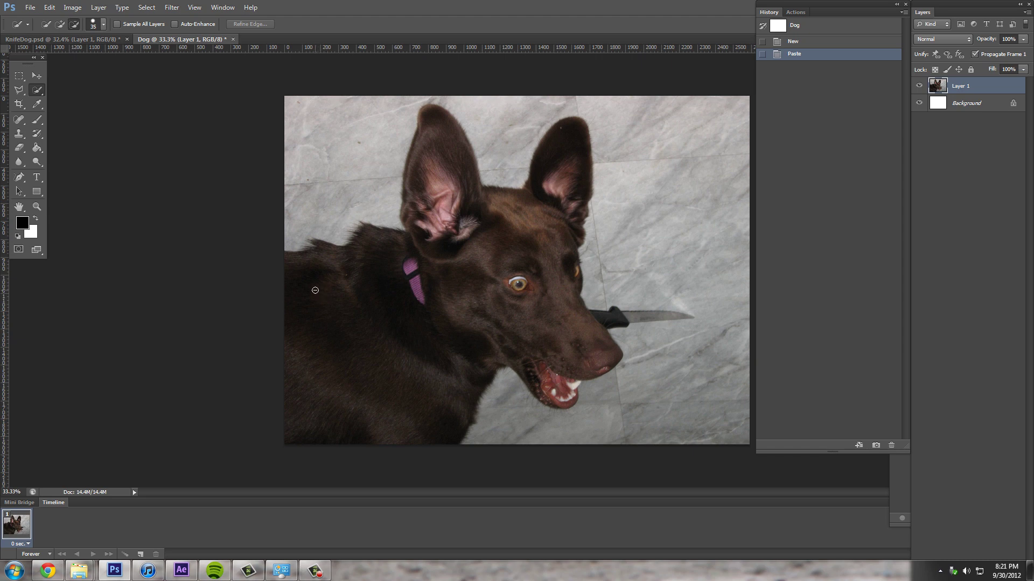
mouse_move(319, 296)
mouse_down()
mouse_move(380, 294)
mouse_move(392, 323)
mouse_move(363, 389)
mouse_up()
mouse_move(433, 321)
mouse_down()
mouse_move(466, 310)
mouse_move(490, 285)
mouse_up()
drag(627, 318, 693, 317)
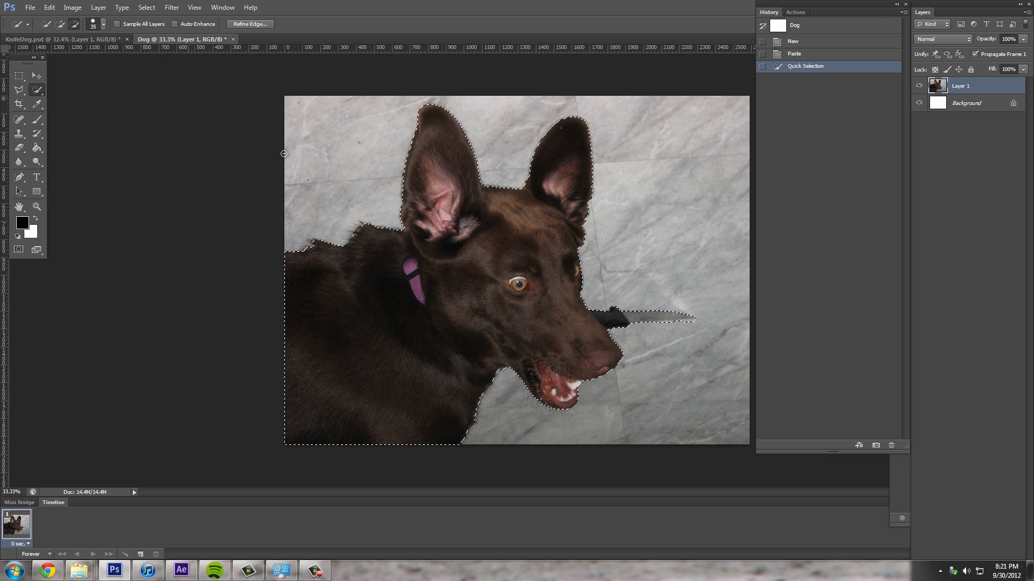
key(ctrl+space)
drag(494, 299, 547, 306)
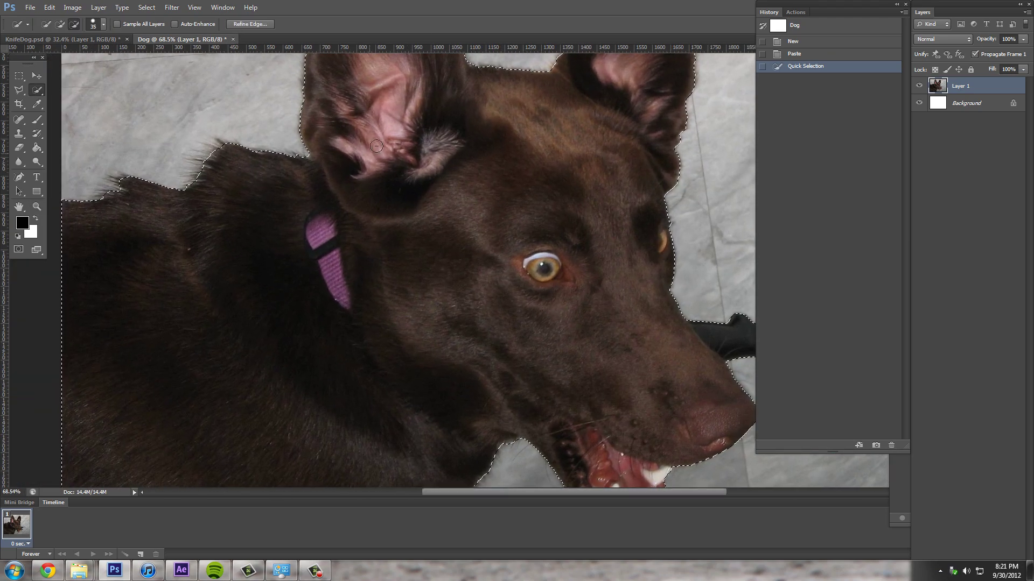
key(space)
drag(406, 136, 413, 298)
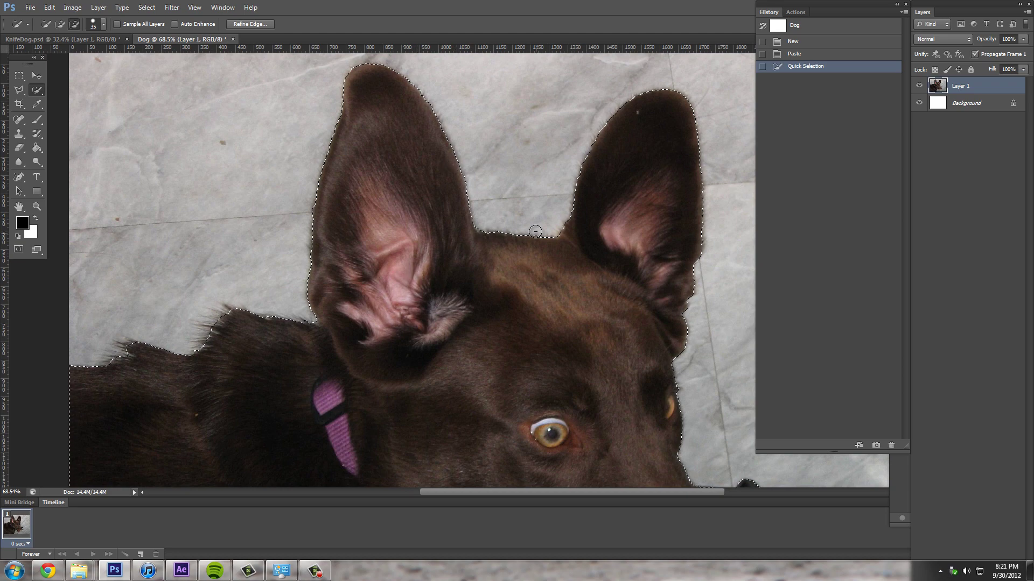
Refine the dog selection's edge with Smooth set to 94
click(250, 23)
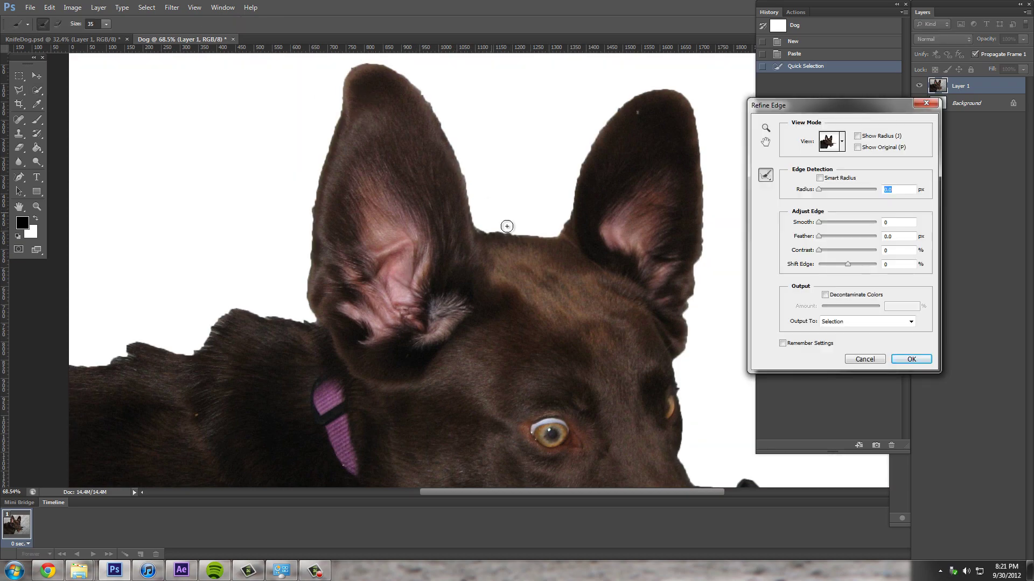
drag(827, 222, 874, 223)
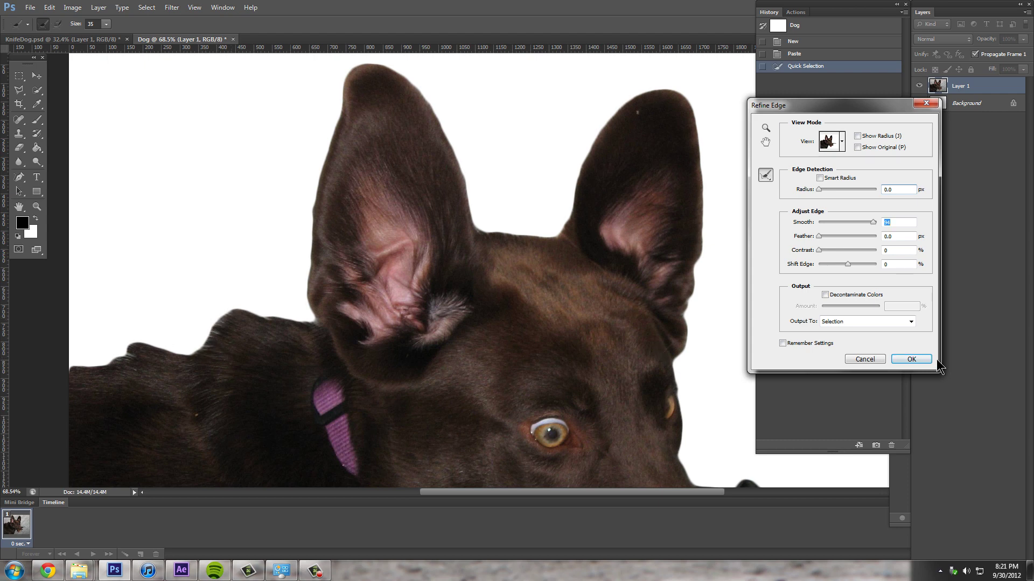
click(911, 359)
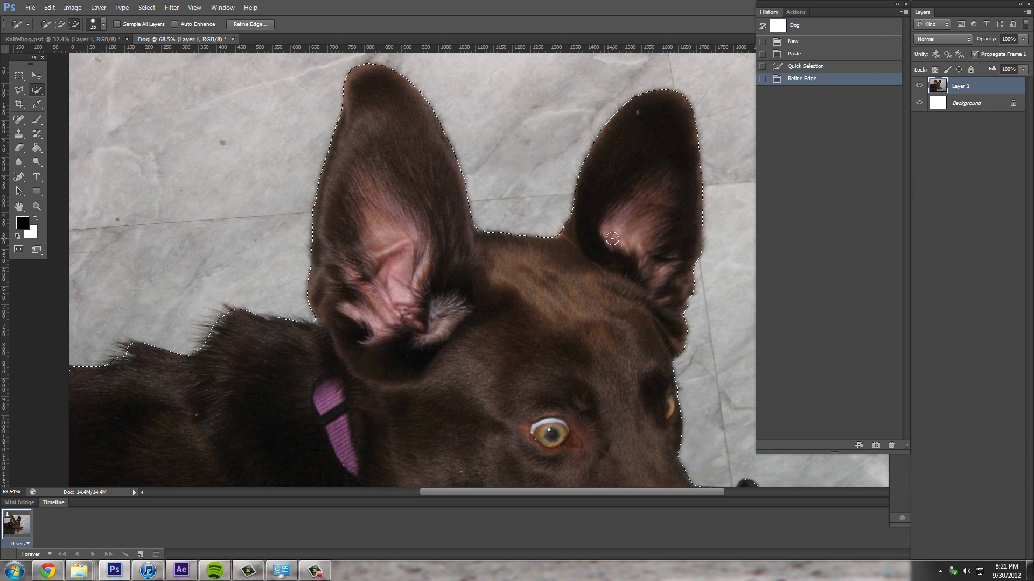
Undo the accidental delete, invert the selection, and clear the marble background to white
key(Delete)
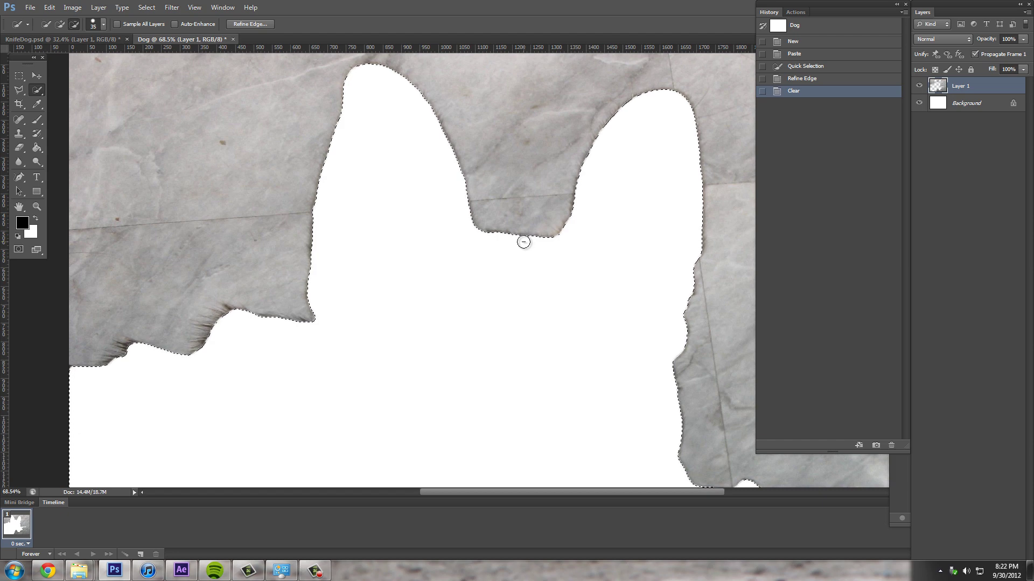
key(ctrl+z)
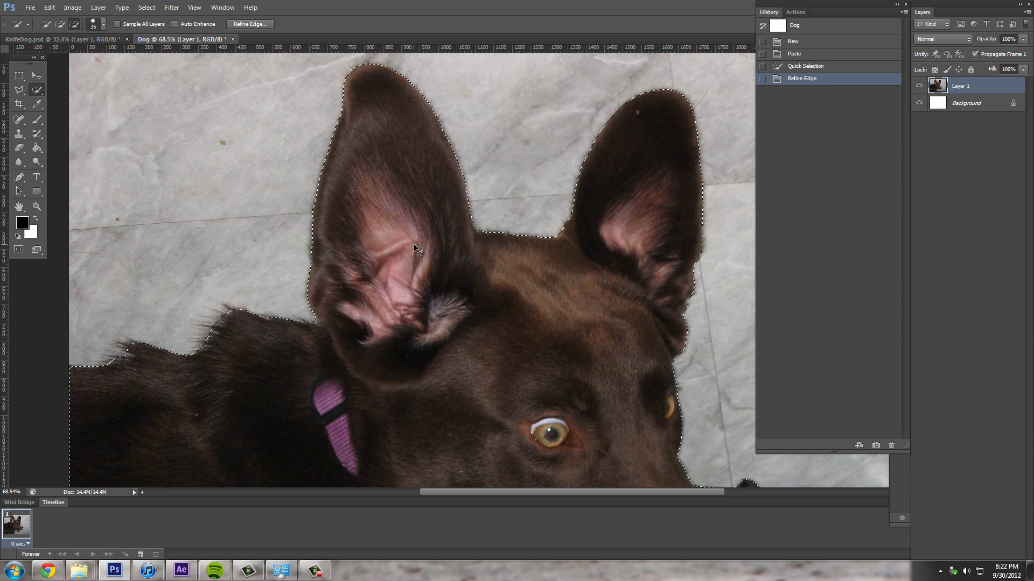
key(ctrl+shift+i)
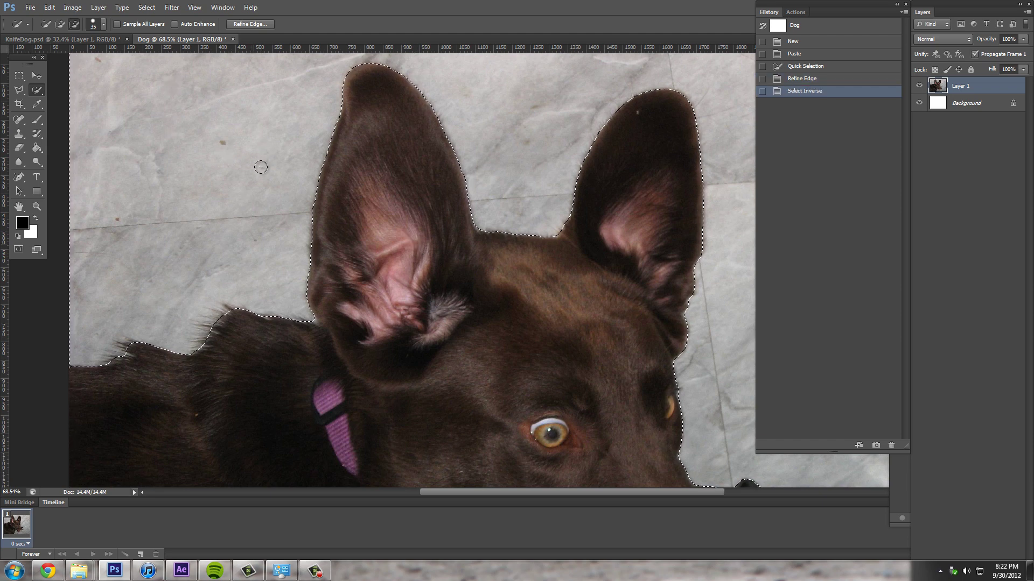
key(Delete)
Deselect, zoom out on the cutout, and close the Dog document without saving
click(20, 76)
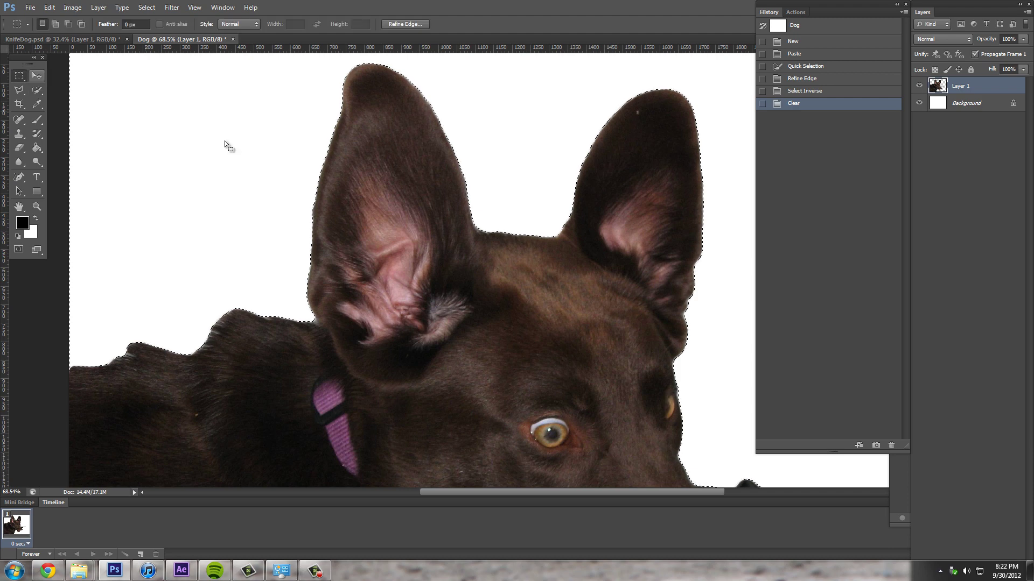
click(312, 216)
drag(423, 311, 356, 322)
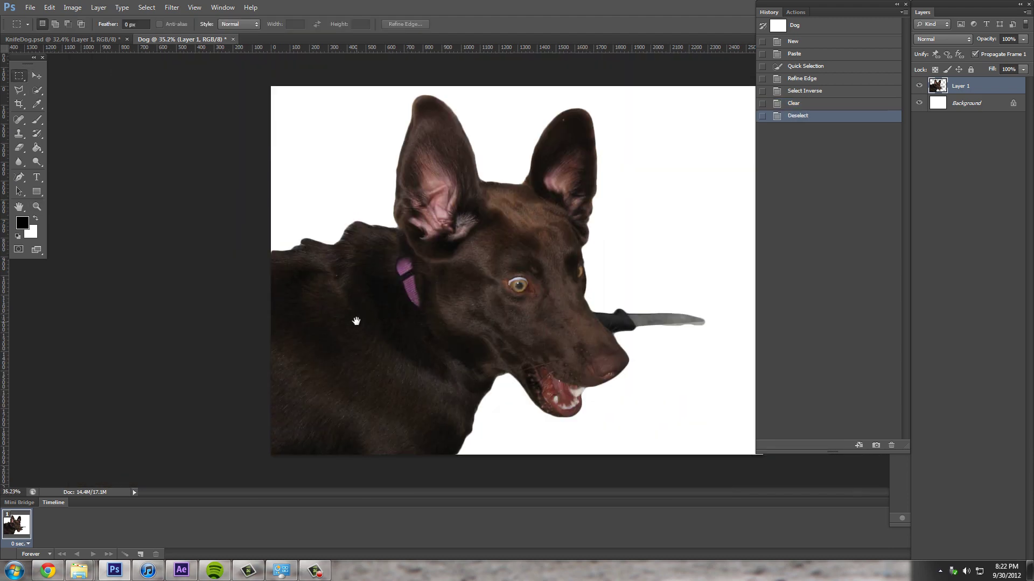
click(232, 40)
click(531, 218)
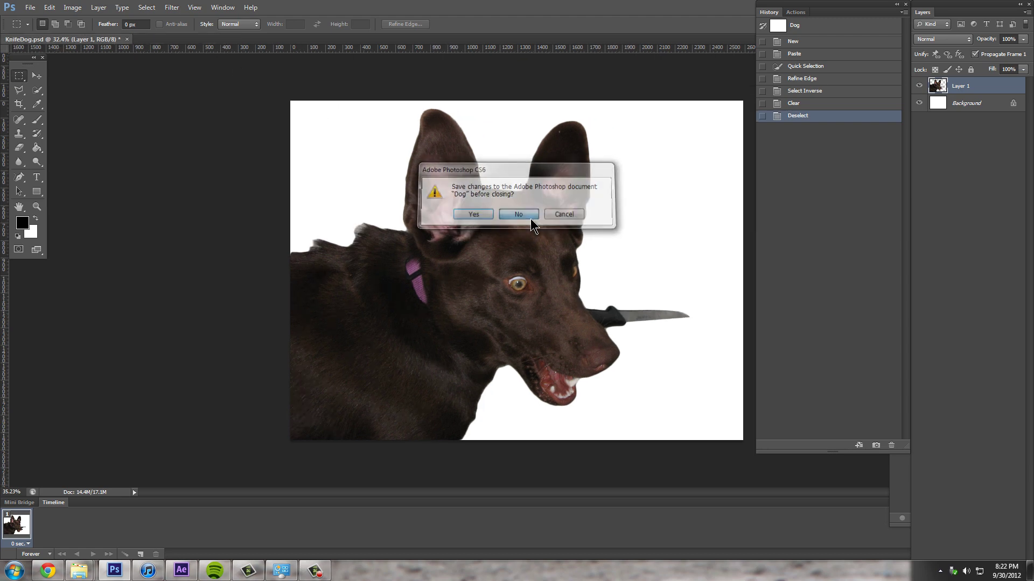
Erase the fuzzy fur edge along the dog's back
key(y)
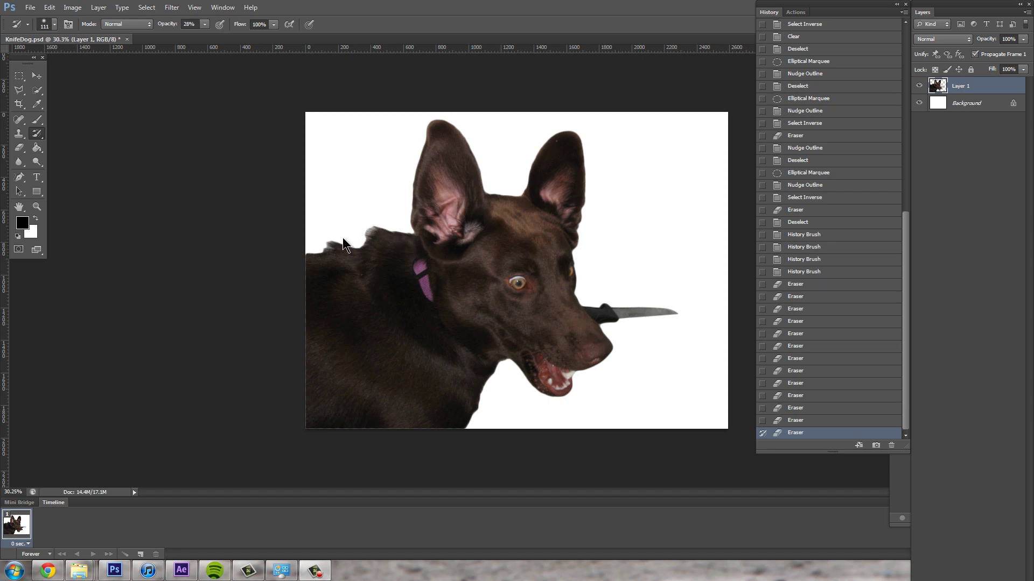
key(e)
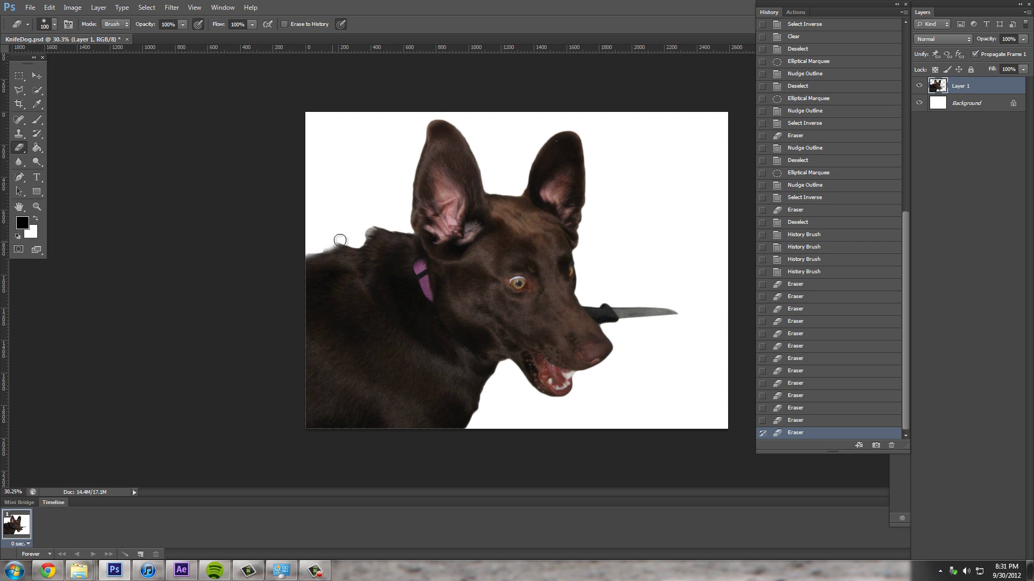
mouse_move(350, 242)
mouse_down()
mouse_move(325, 246)
mouse_move(360, 242)
mouse_move(390, 222)
mouse_move(359, 243)
mouse_move(328, 237)
mouse_up()
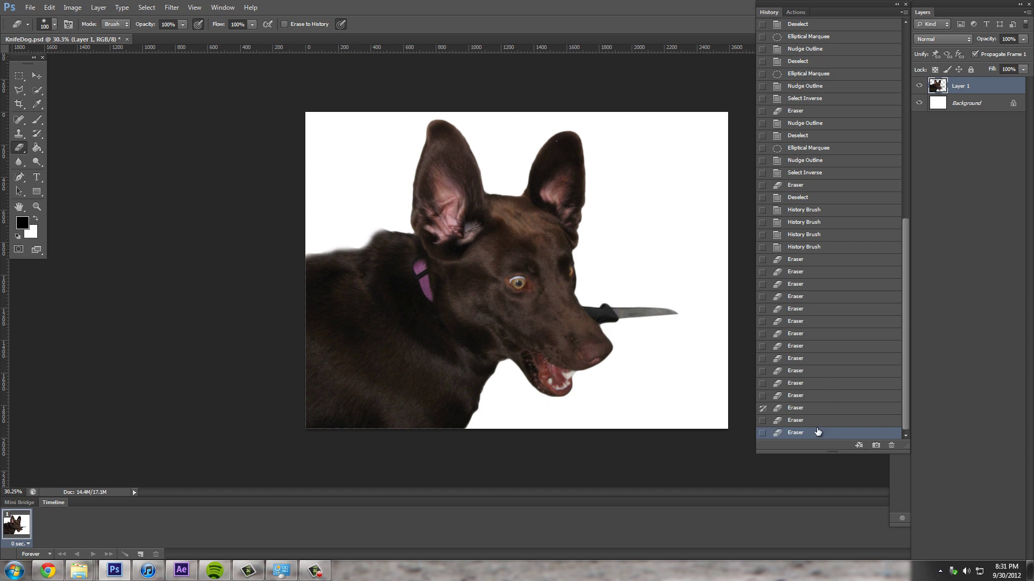
Compare earlier eraser states in History and return to the latest erasures
click(762, 396)
click(807, 398)
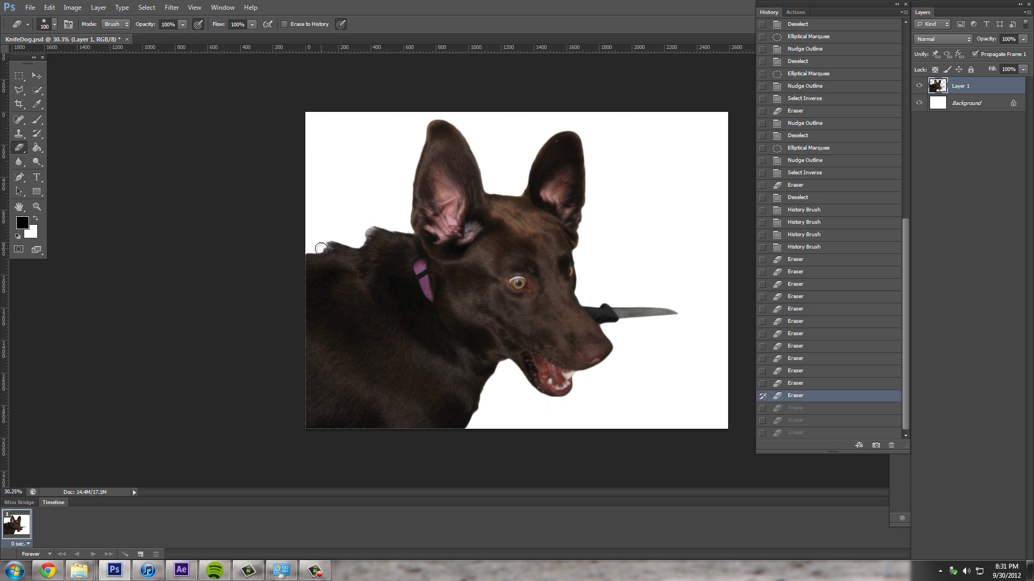
click(815, 435)
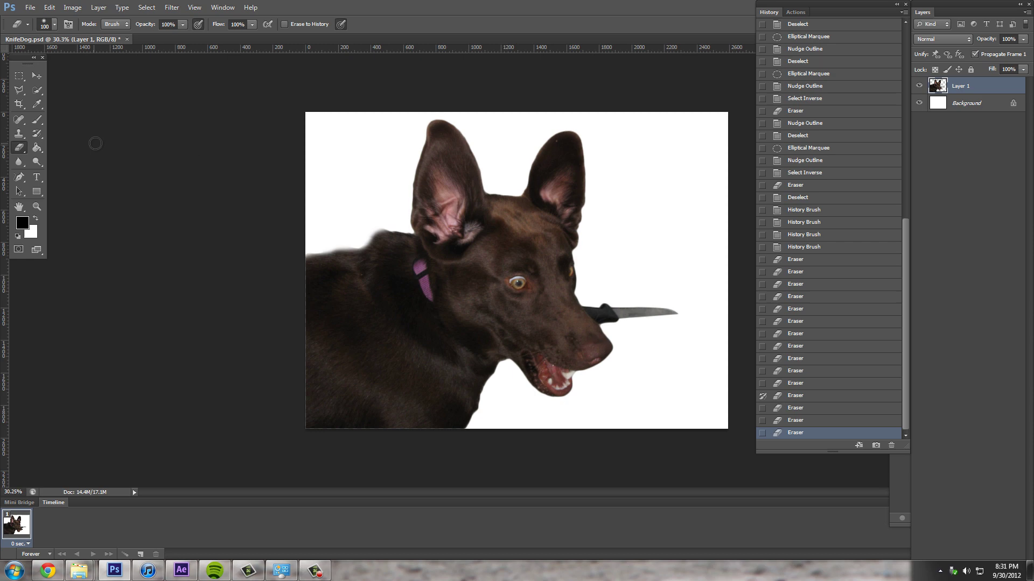
key(b)
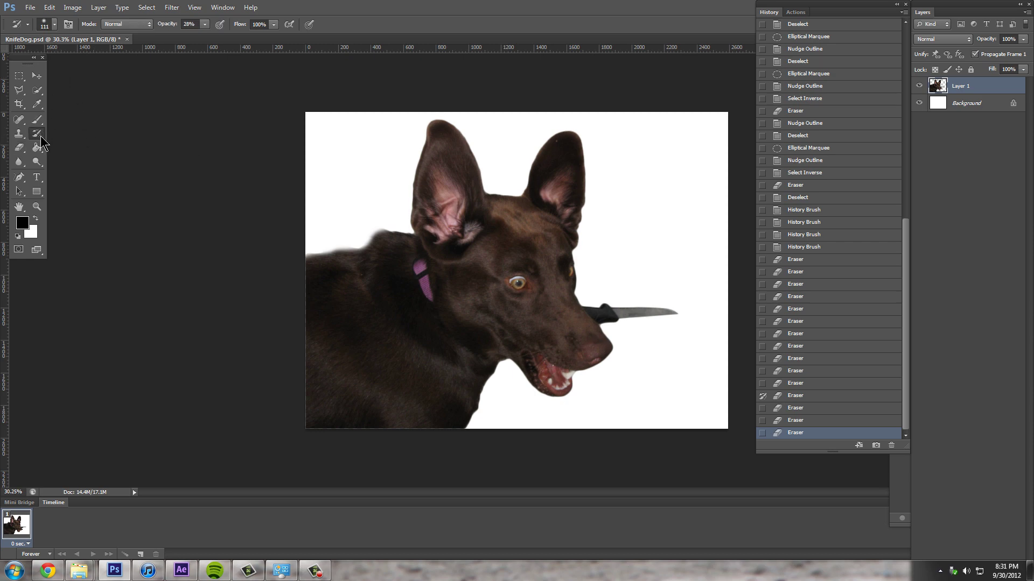
Choose the 112 px Dune Grass tip with Scattering, Flip X and a 28° angle
click(68, 24)
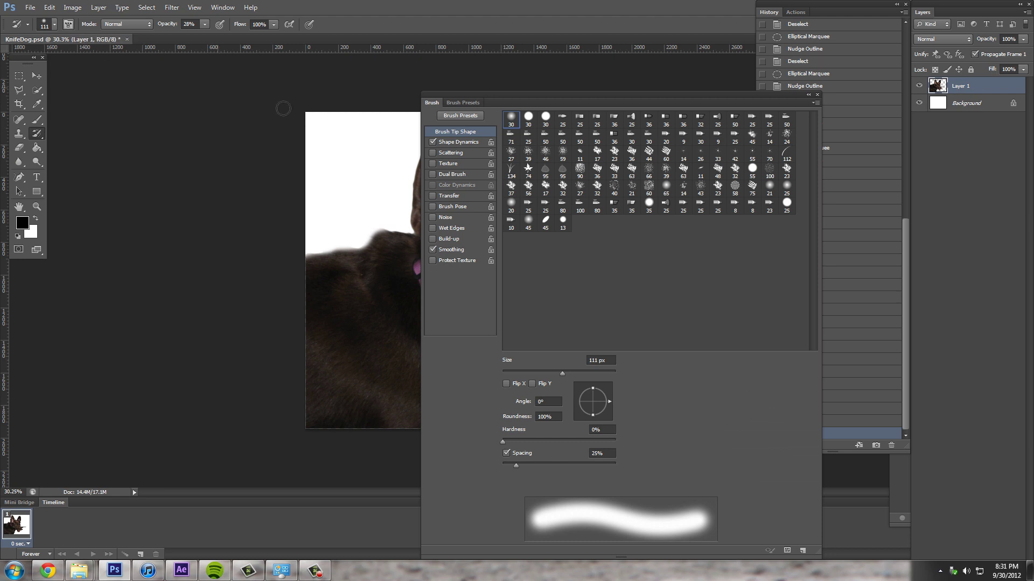
click(786, 154)
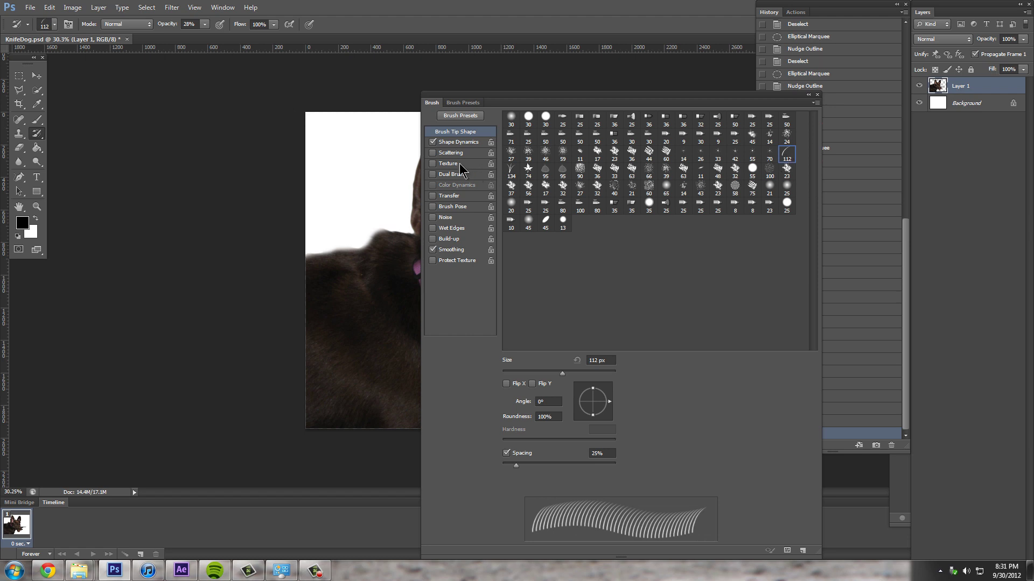
click(433, 153)
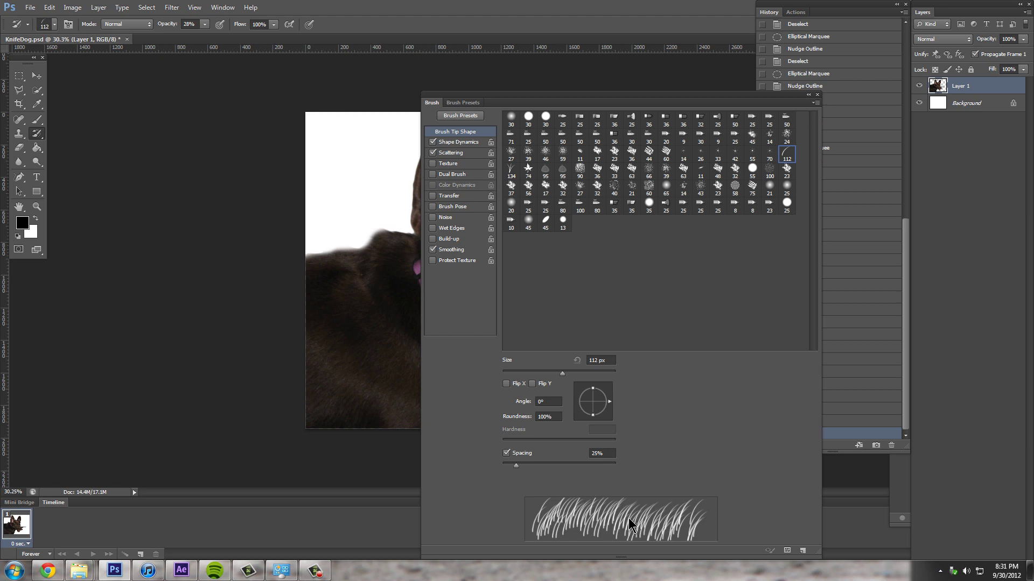
drag(523, 92, 666, 51)
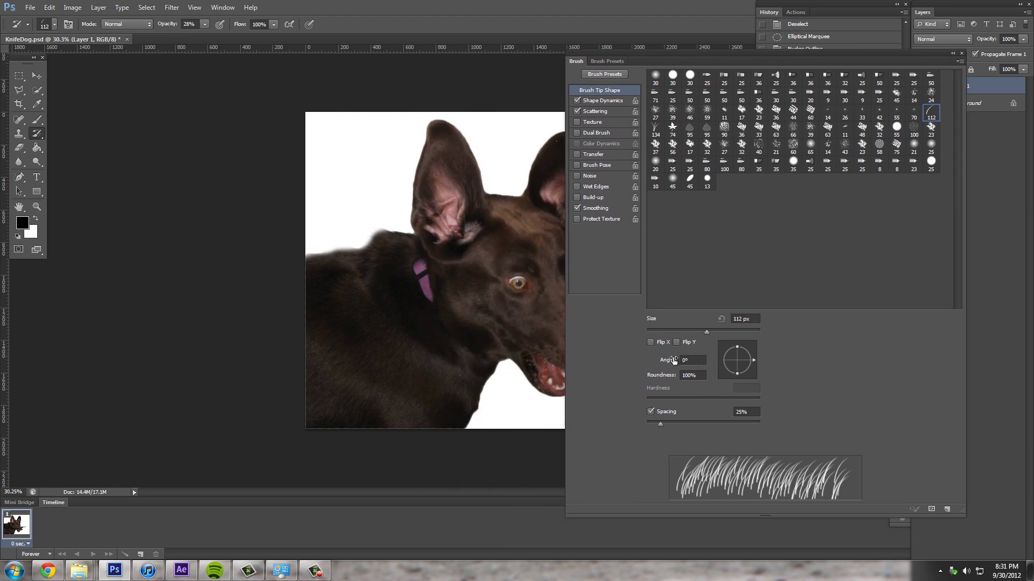
click(651, 343)
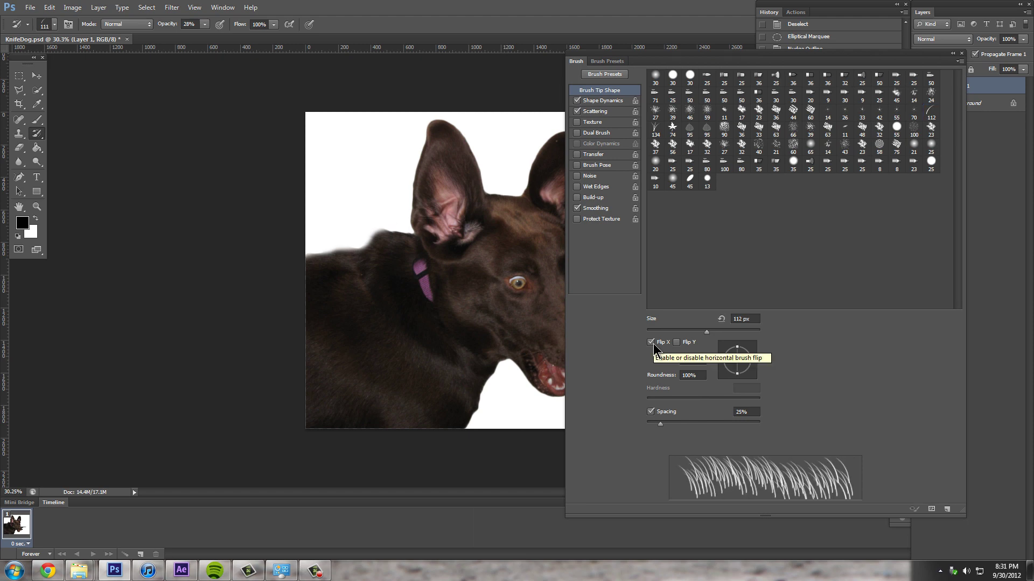
drag(753, 360, 752, 355)
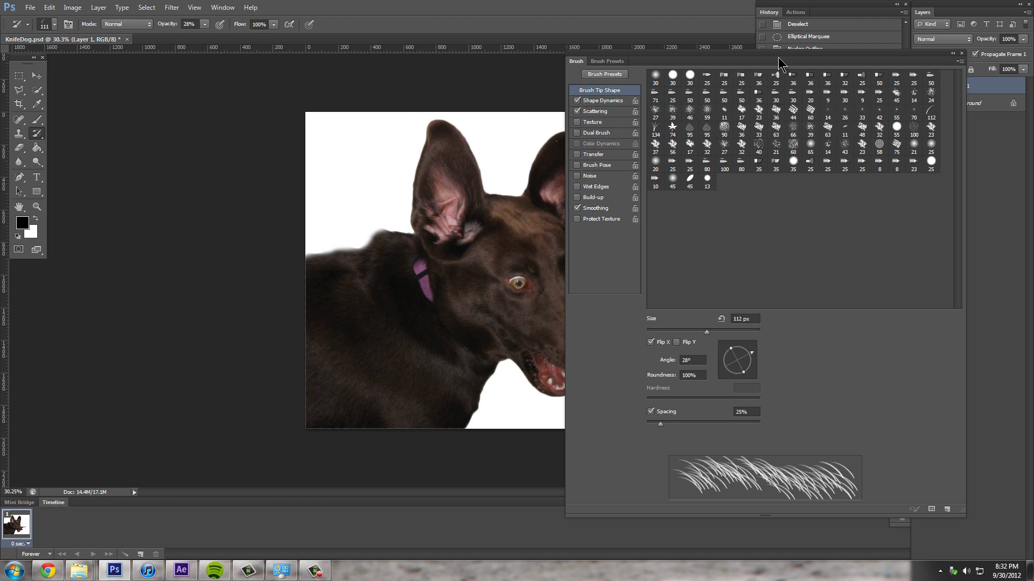
drag(781, 54, 639, 68)
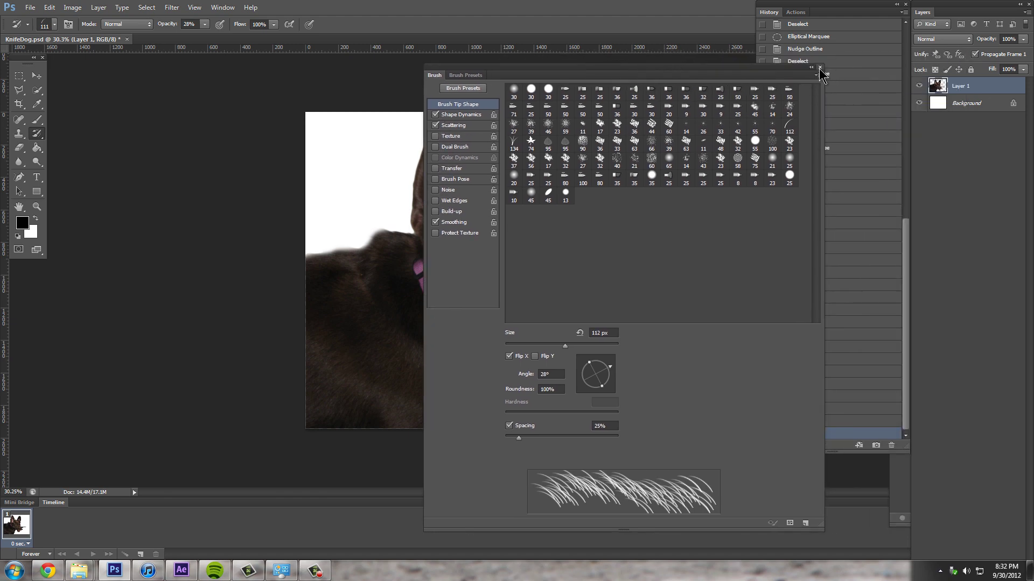
Shrink the grass brush to 45 px and paint fur strands along the dog's back edge
drag(770, 66, 987, 74)
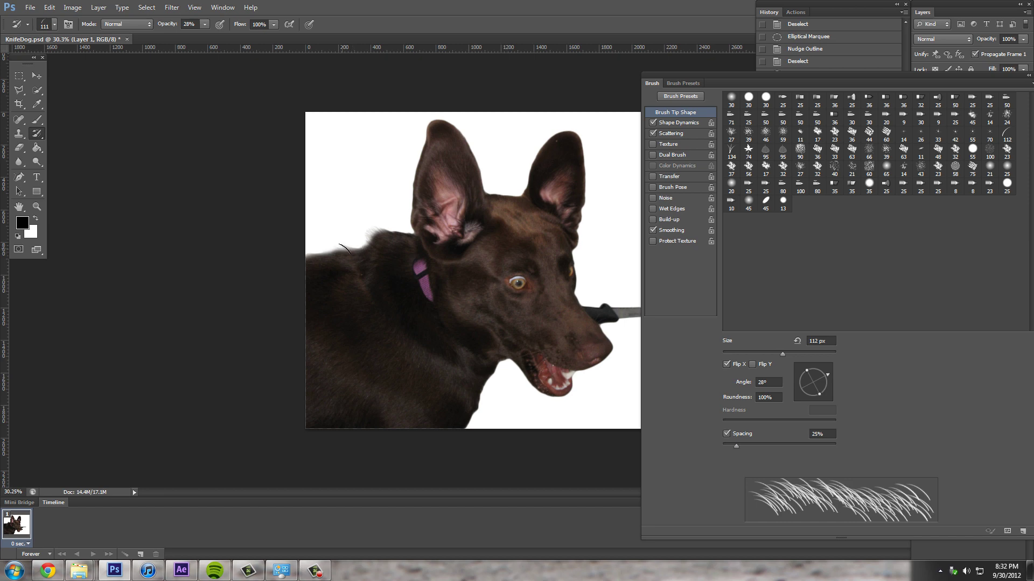
drag(345, 248, 326, 259)
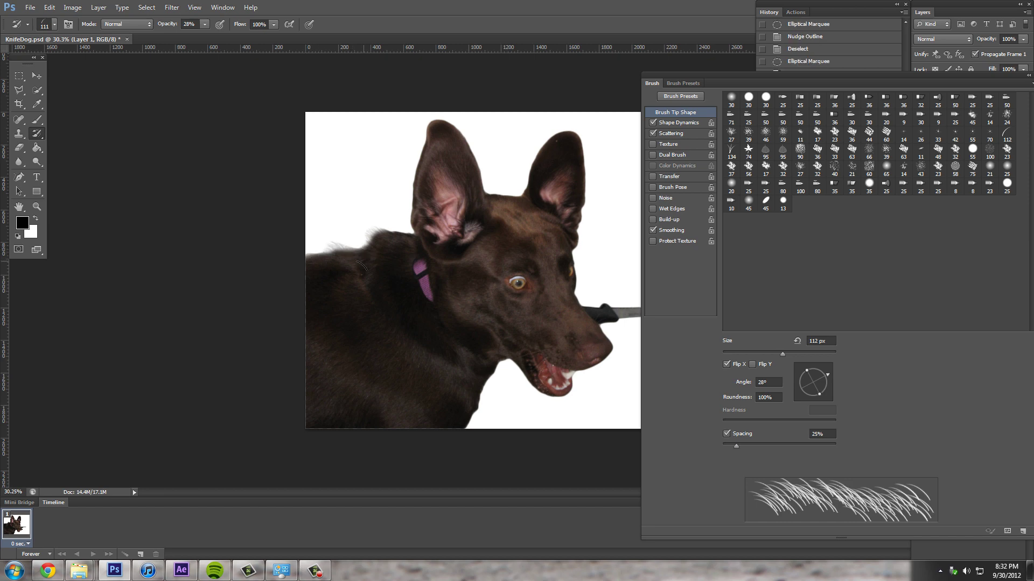
scroll(342, 269, up, 6)
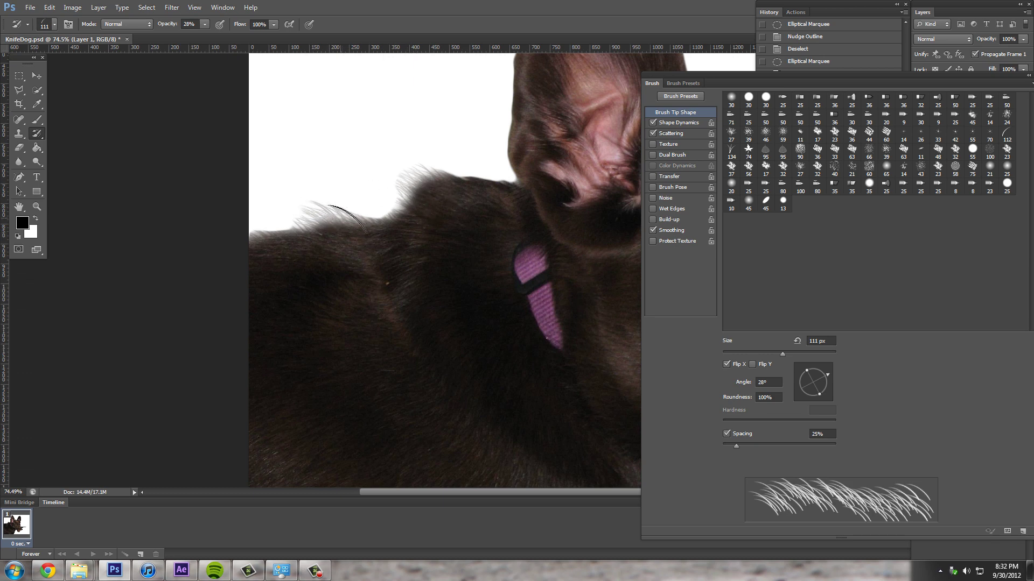
key(ctrl+z)
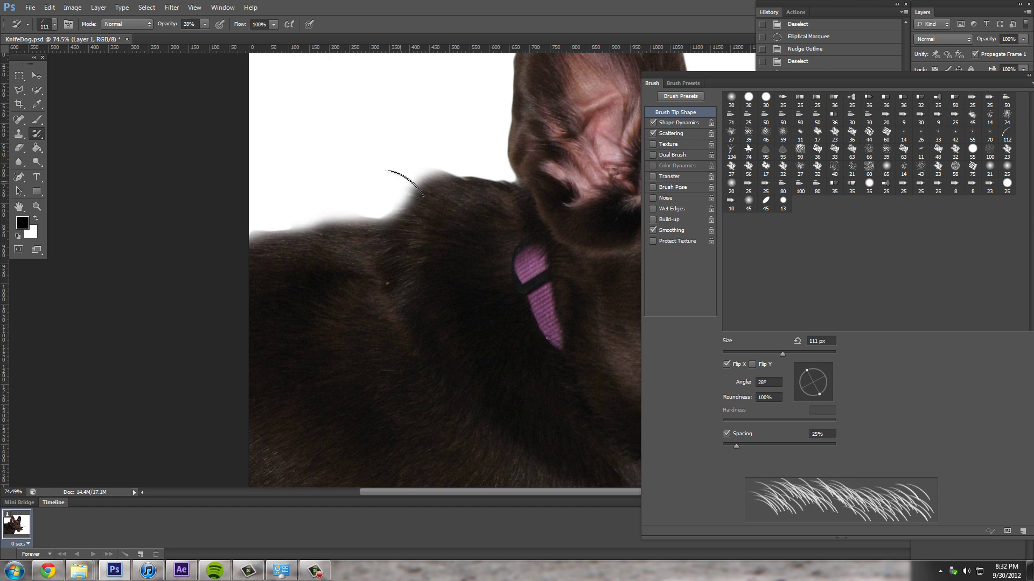
key(bracketleft)
key(bracketleft)
key(bracketleft)
key(bracketleft)
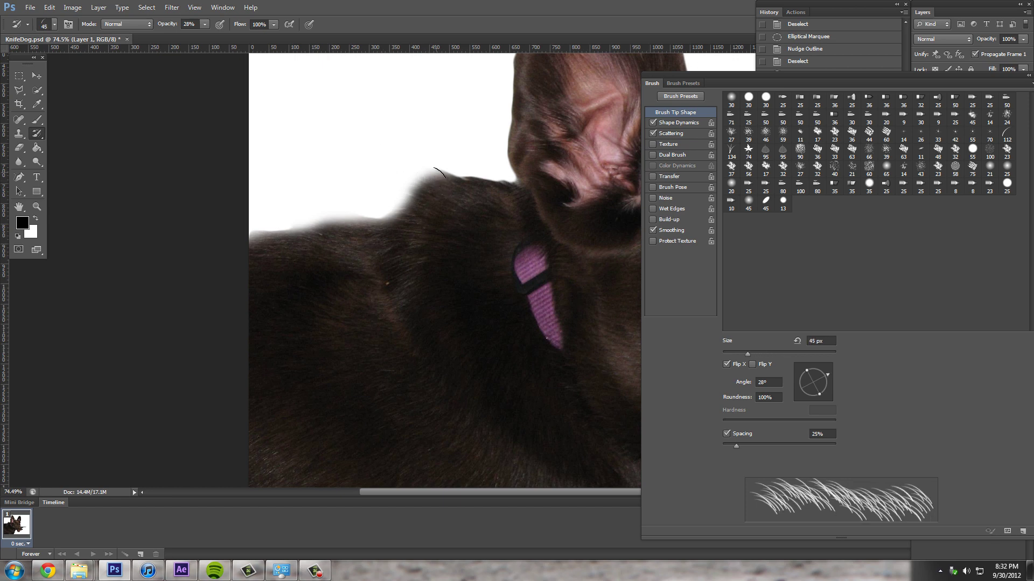
drag(408, 176, 439, 182)
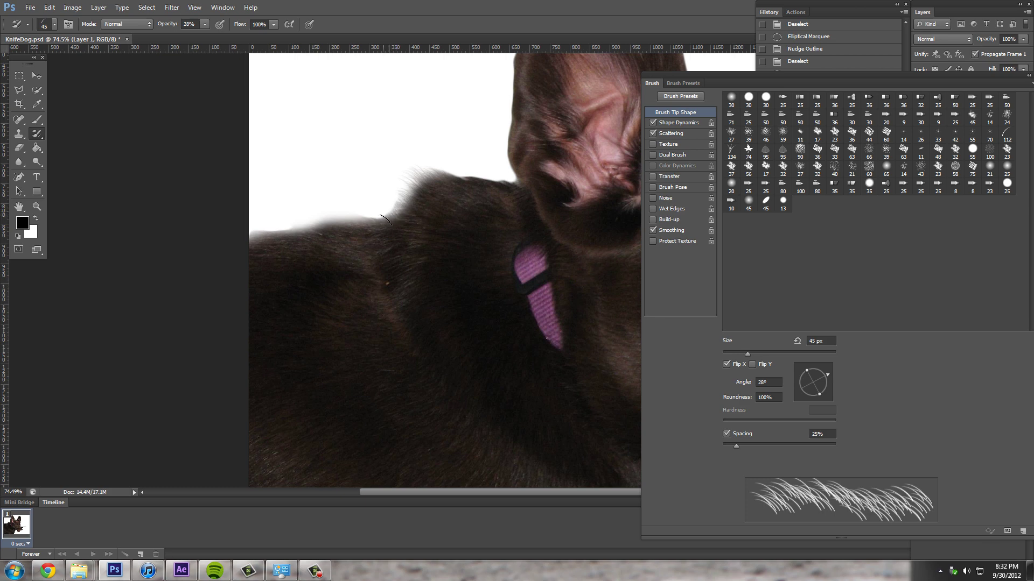
drag(348, 224, 351, 227)
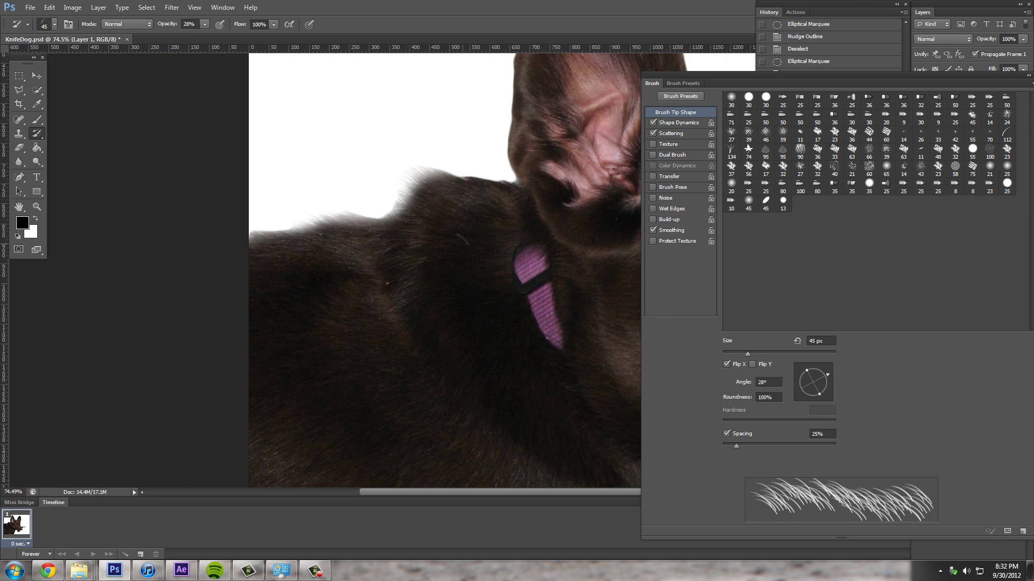
Raise brush opacity to 100% and paint full-strength hair along the dog's back
click(205, 24)
drag(203, 36, 277, 46)
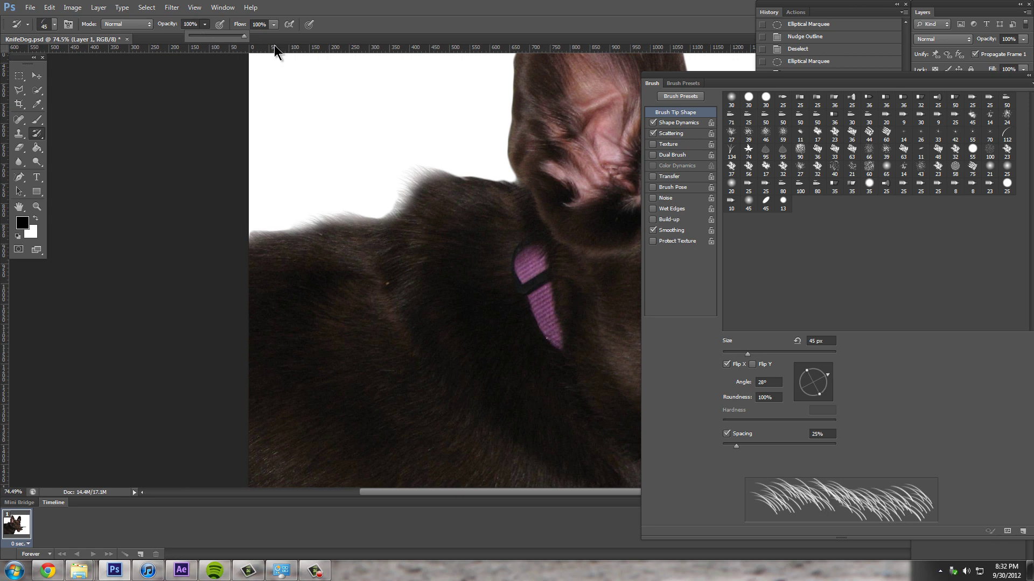
click(414, 186)
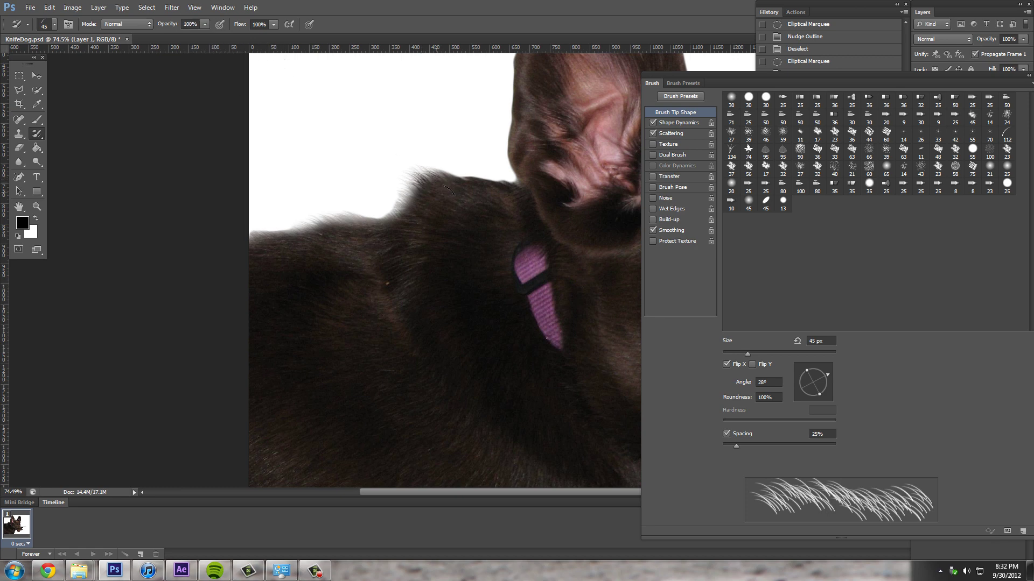
drag(254, 237, 380, 229)
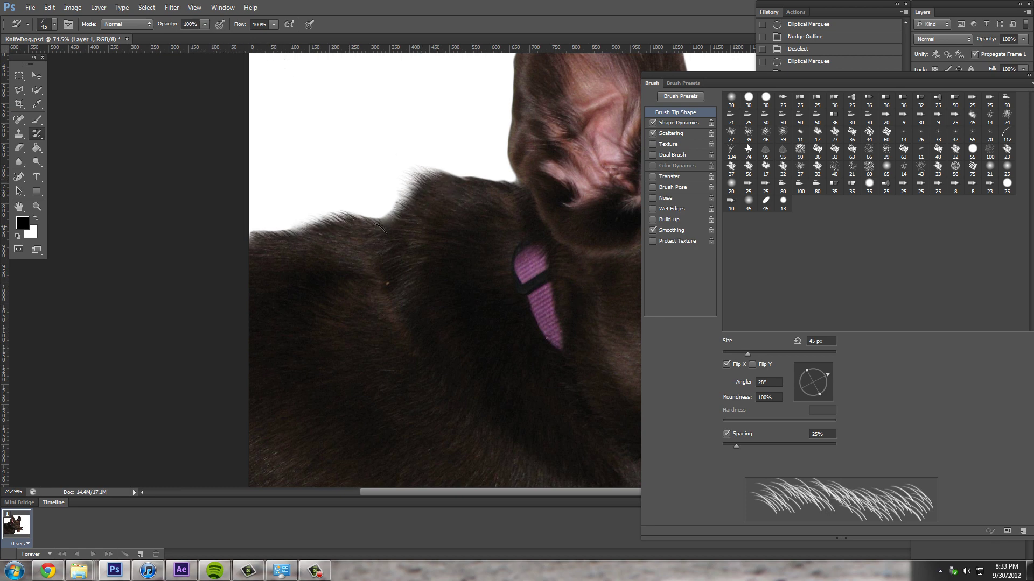